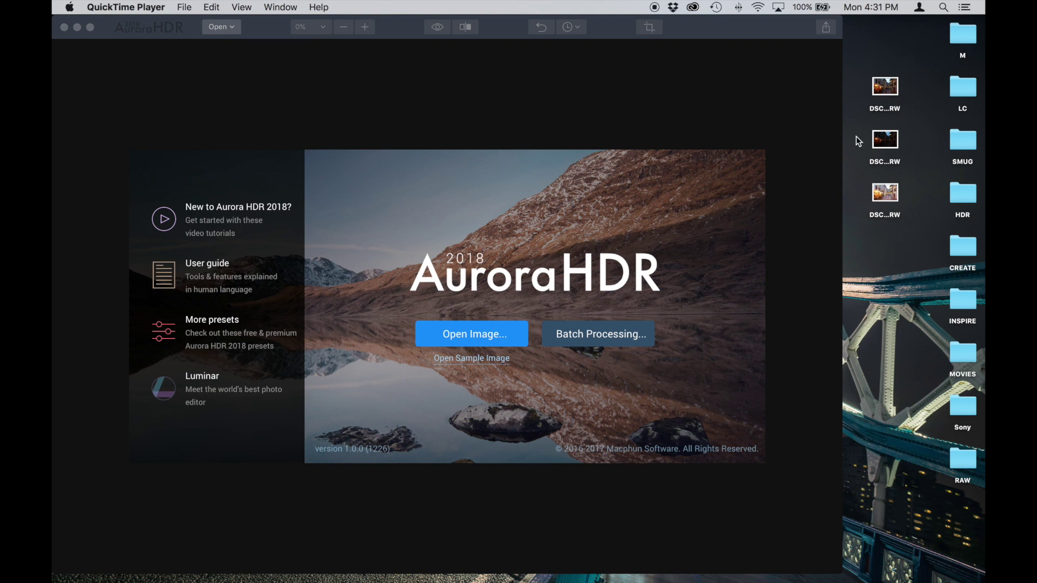
# Load the three Colmar raw brackets (EV -2.0, 0.0, +2.0) and check the merge options with Alignment on.
pyautogui.moveTo(863, 49); pyautogui.dragTo(529, 361)
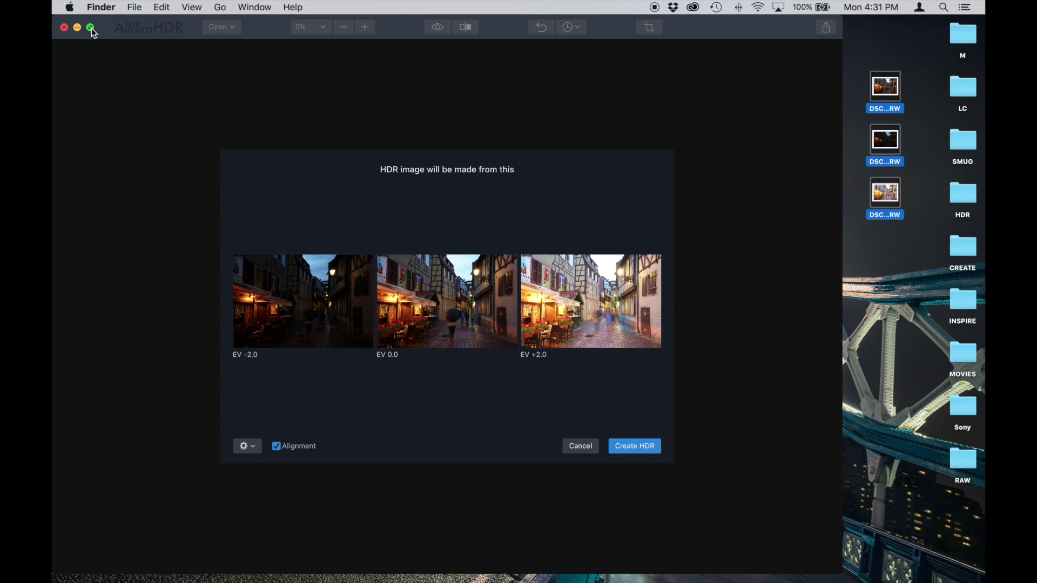
pyautogui.click(90, 27)
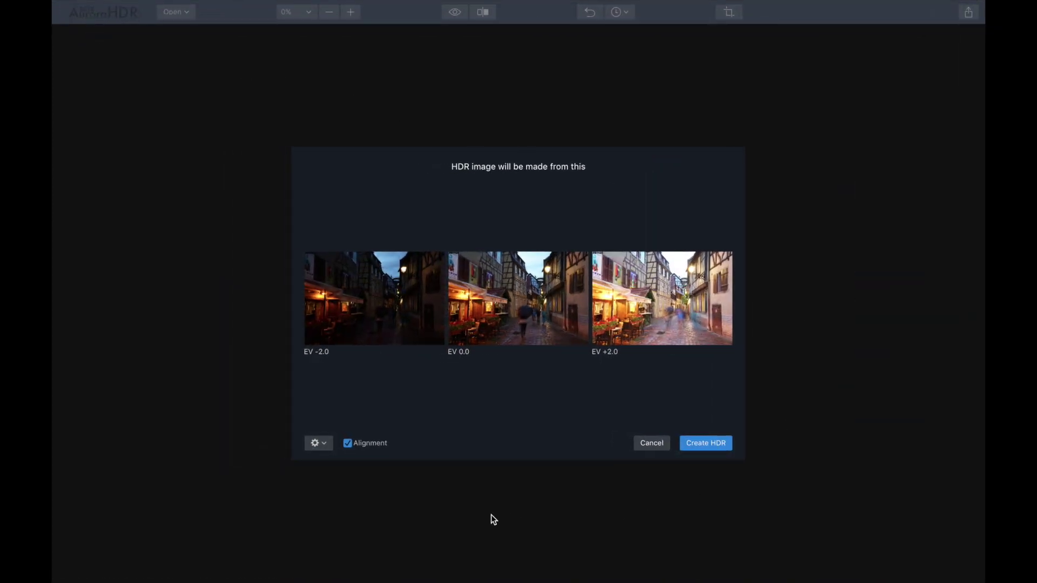
pyautogui.click(318, 444)
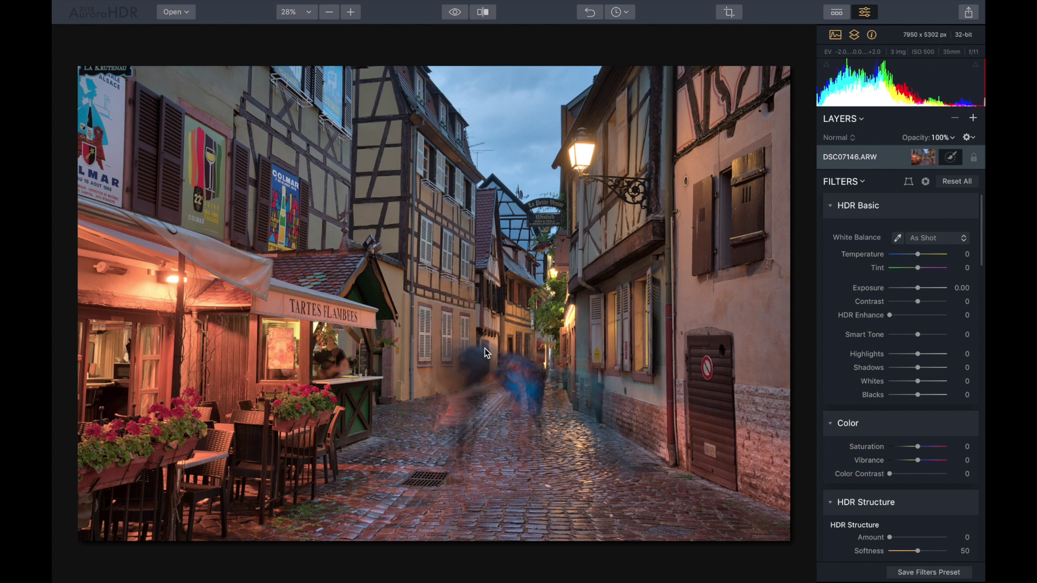
pyautogui.click(456, 13)
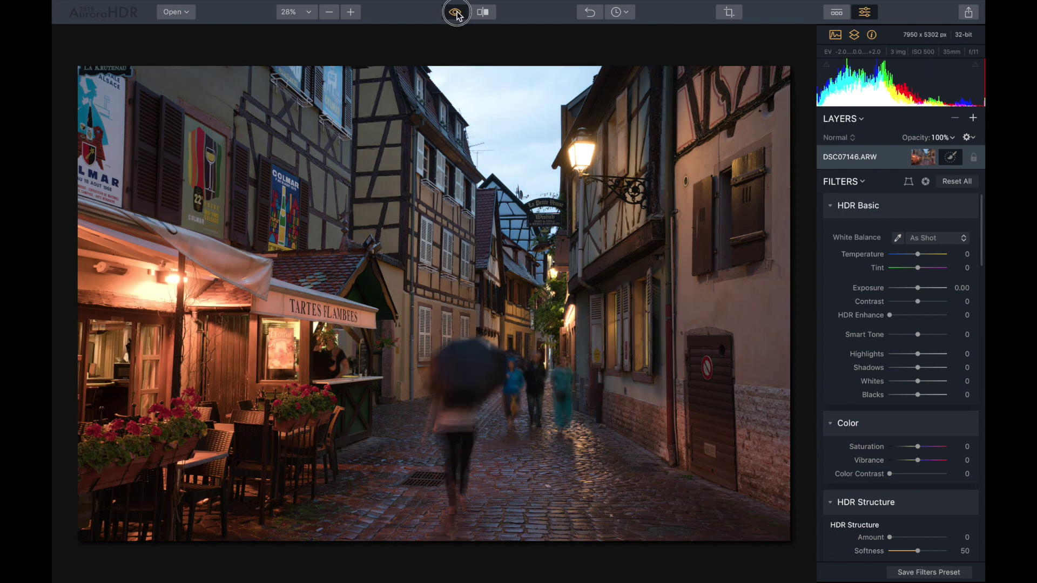
pyautogui.click(456, 13)
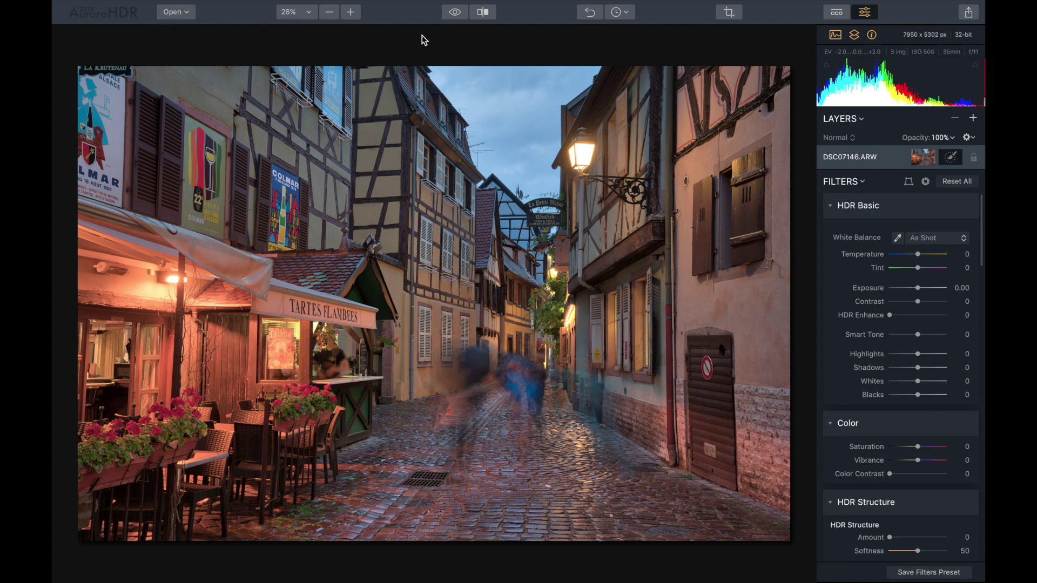
pyautogui.click(452, 13)
pyautogui.click(837, 14)
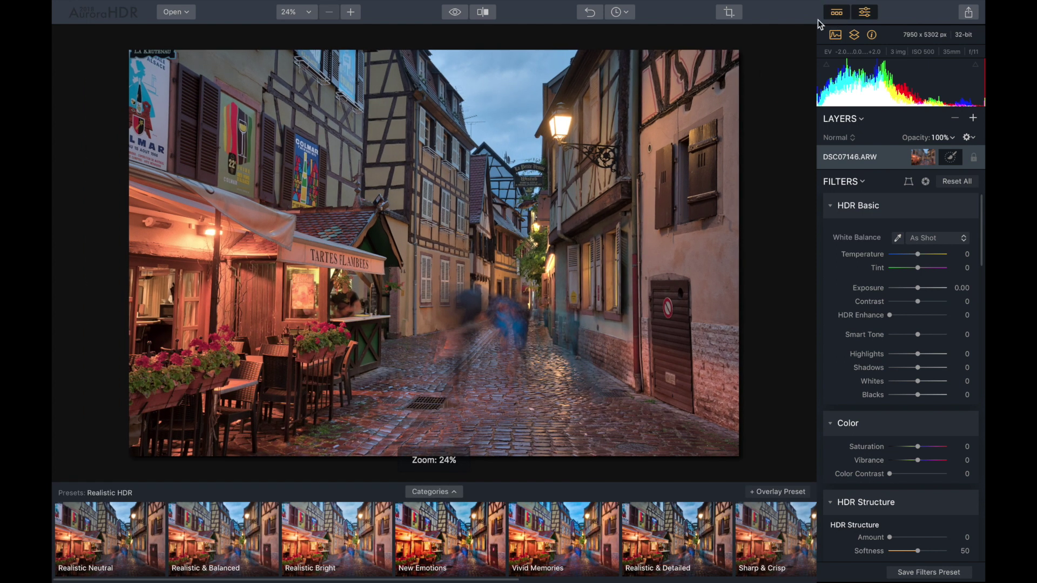
pyautogui.click(432, 492)
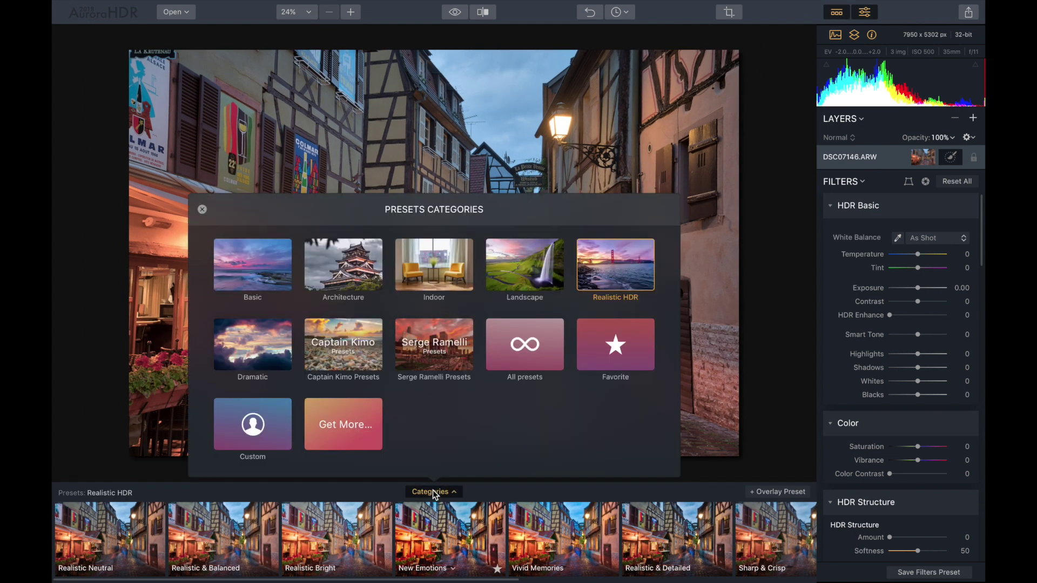
pyautogui.click(437, 493)
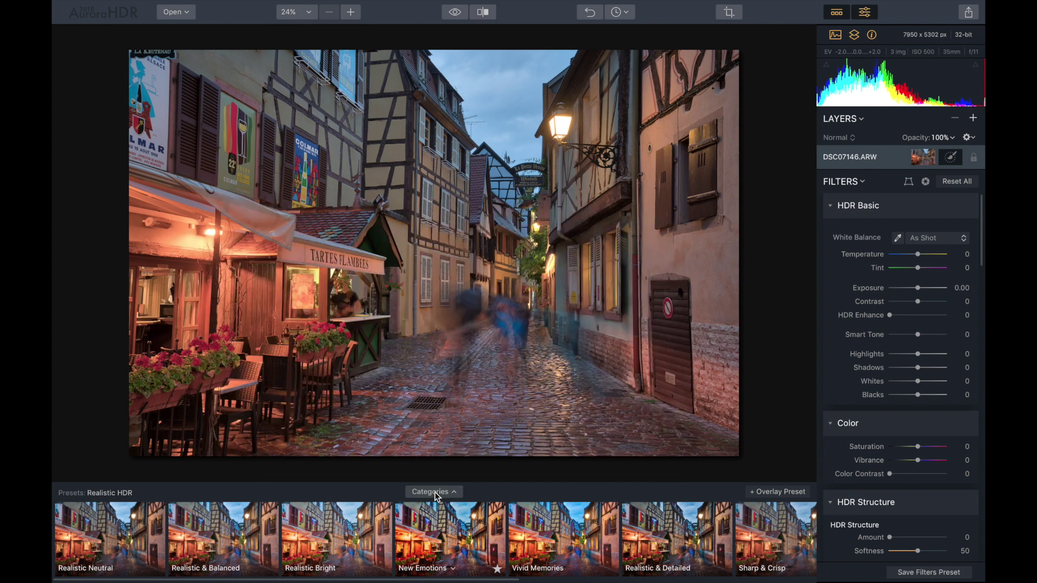
pyautogui.click(838, 14)
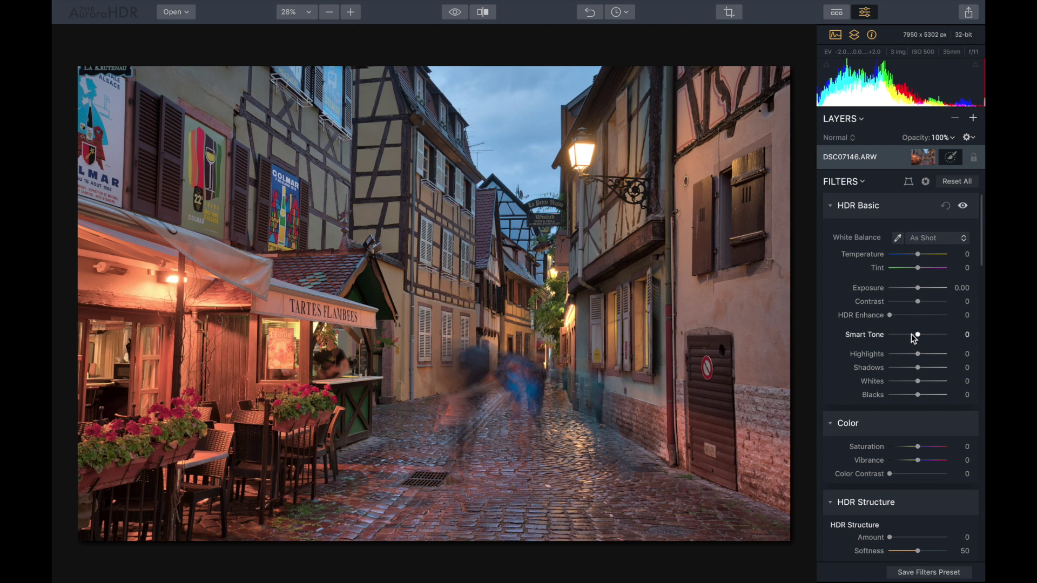
# In HDR Basic set Highlights -33, HDR Enhance 11, Shadows 36 and Blacks 7.
pyautogui.moveTo(918, 354); pyautogui.dragTo(908, 354)
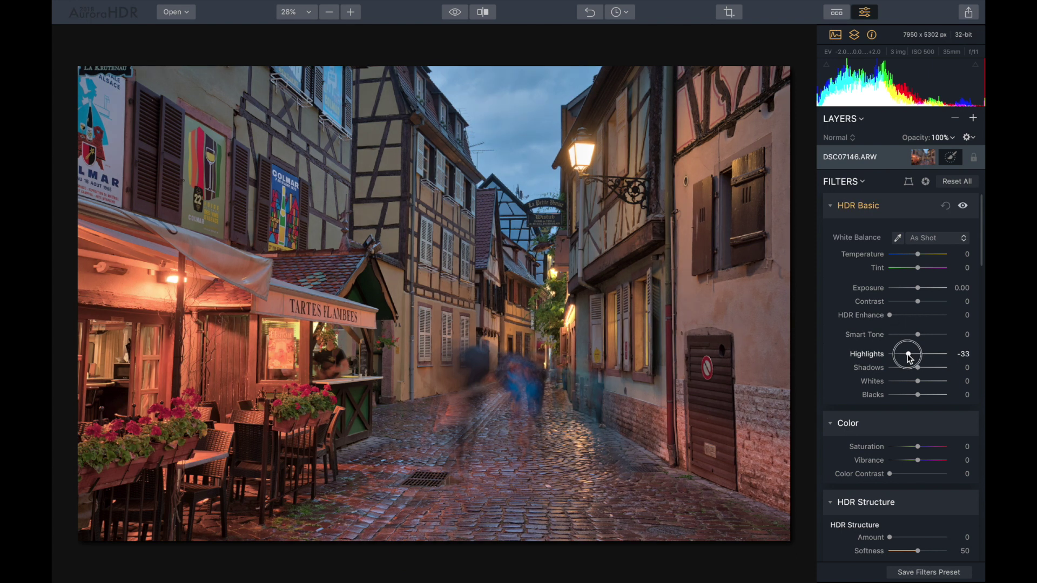
pyautogui.moveTo(890, 316); pyautogui.dragTo(897, 316)
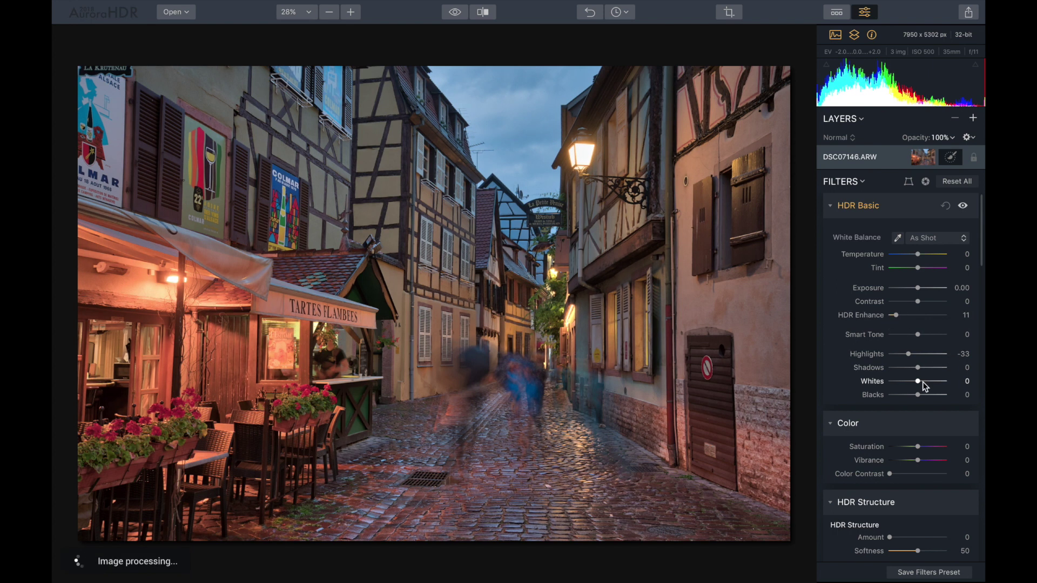
pyautogui.moveTo(917, 367); pyautogui.dragTo(921, 396)
# In the Color filter raise Saturation to 9 and Color Contrast to 20.
pyautogui.scroll(-1, 868, 406)
pyautogui.scroll(-3, 909, 455)
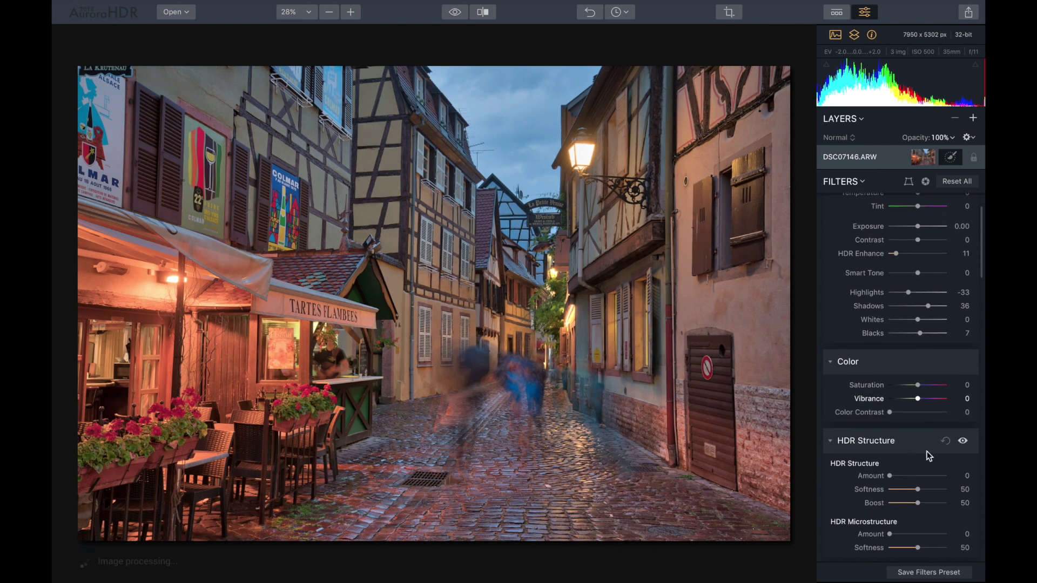
pyautogui.moveTo(918, 385); pyautogui.dragTo(923, 385)
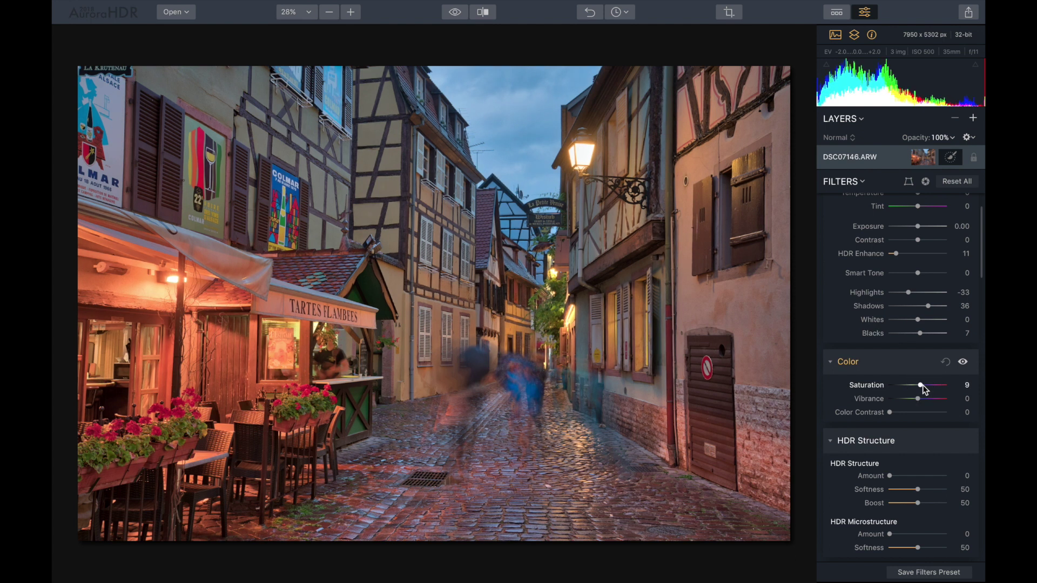
pyautogui.scroll(-4, 926, 429)
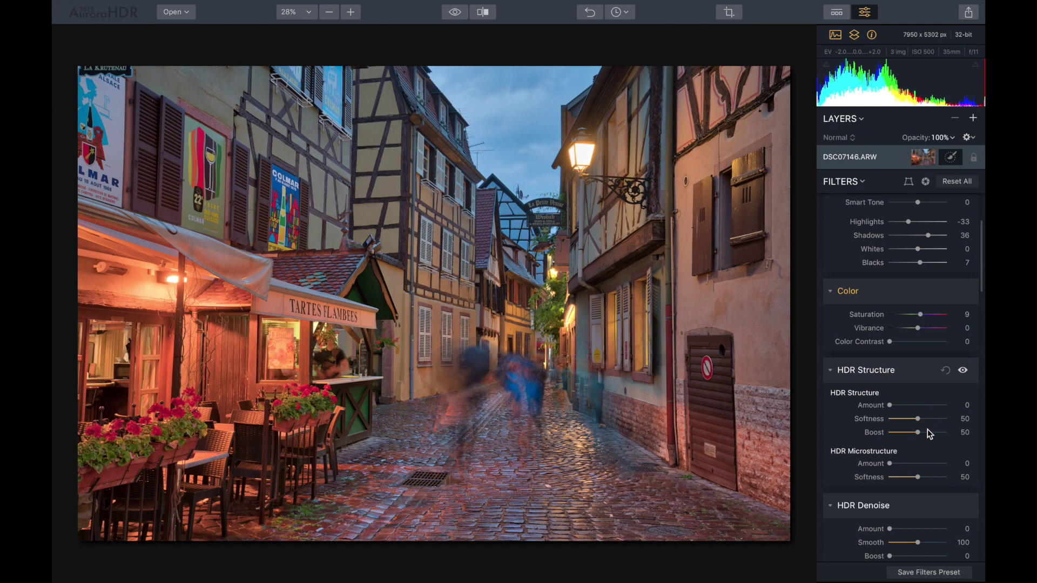
pyautogui.moveTo(889, 333); pyautogui.dragTo(905, 337)
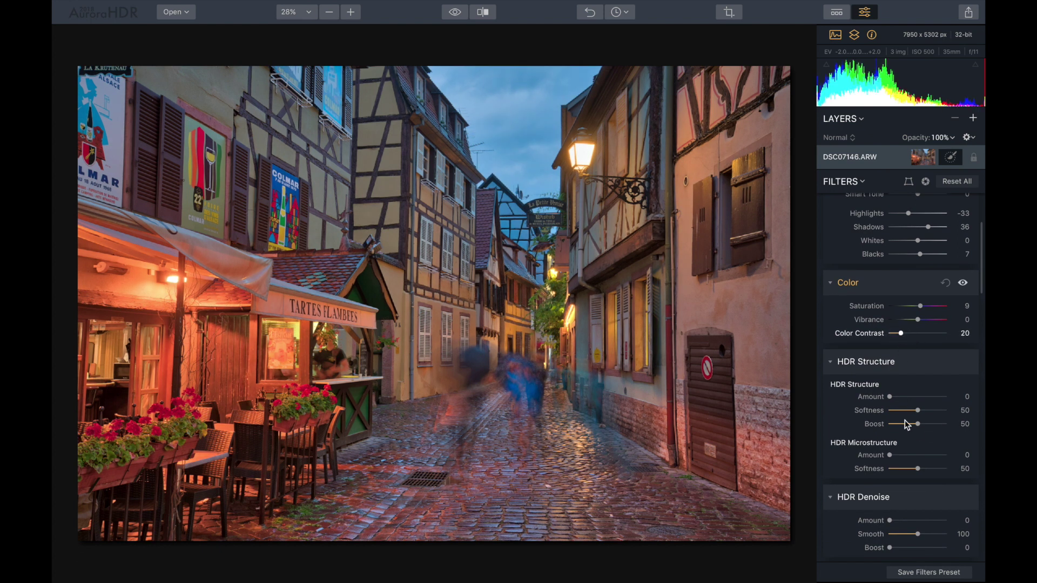
pyautogui.scroll(-2, 900, 420)
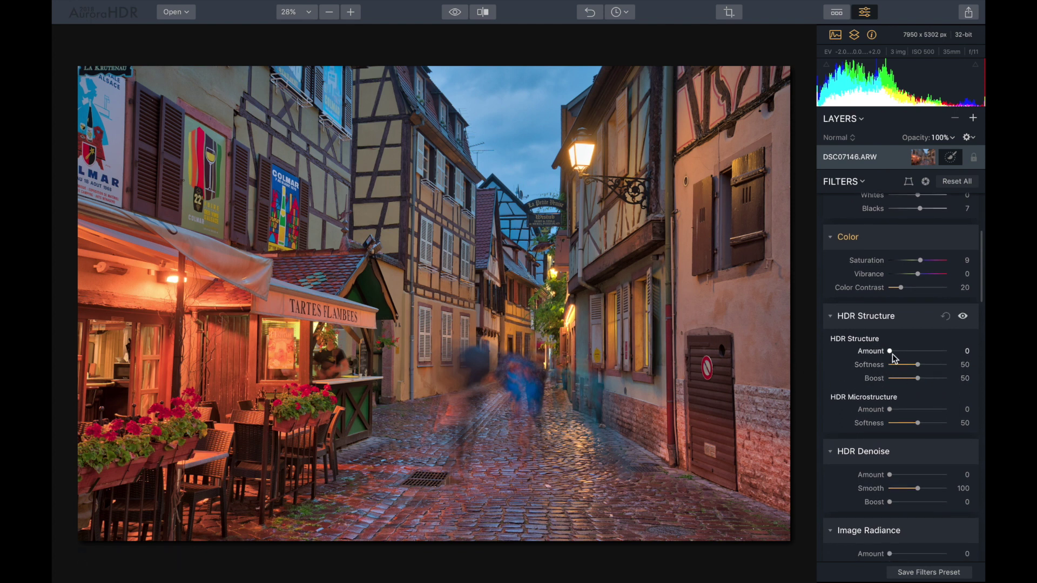
# Set HDR Structure Amount to 11 and HDR Microstructure Amount to 15.
pyautogui.moveTo(892, 354); pyautogui.dragTo(896, 354)
pyautogui.moveTo(889, 409); pyautogui.dragTo(907, 411)
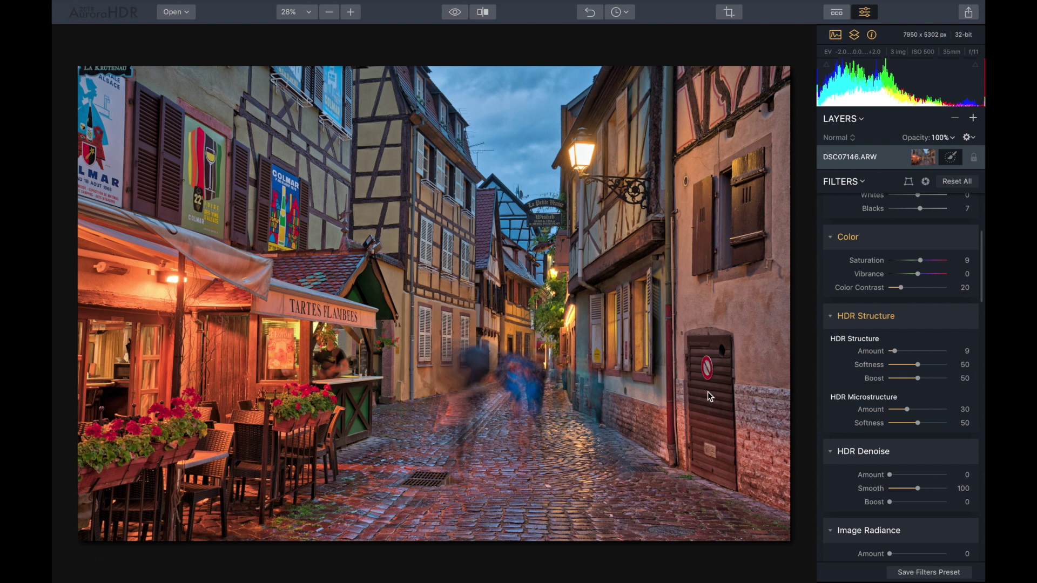
pyautogui.moveTo(894, 352); pyautogui.dragTo(895, 352)
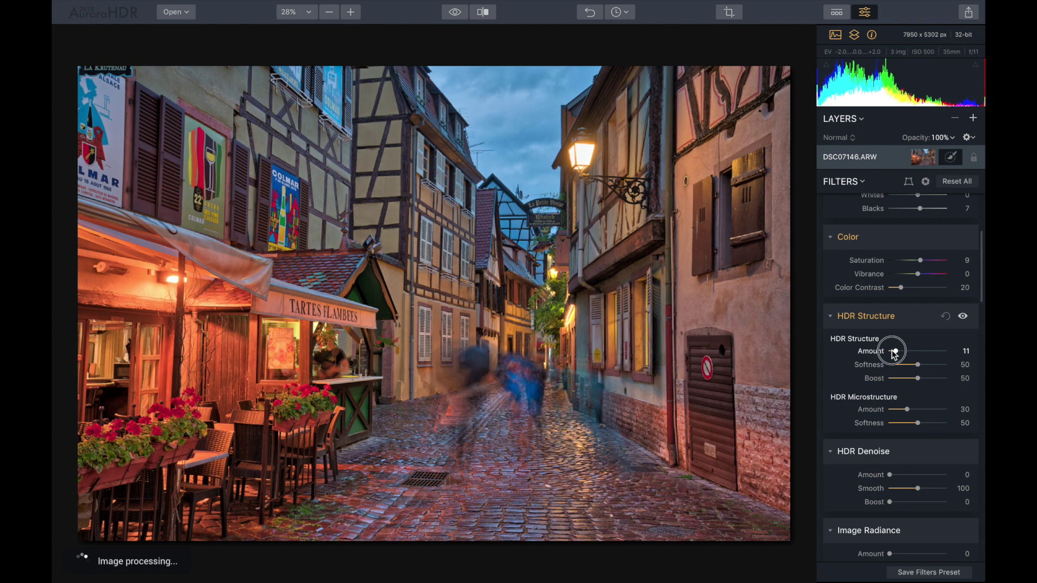
pyautogui.moveTo(906, 409); pyautogui.dragTo(898, 410)
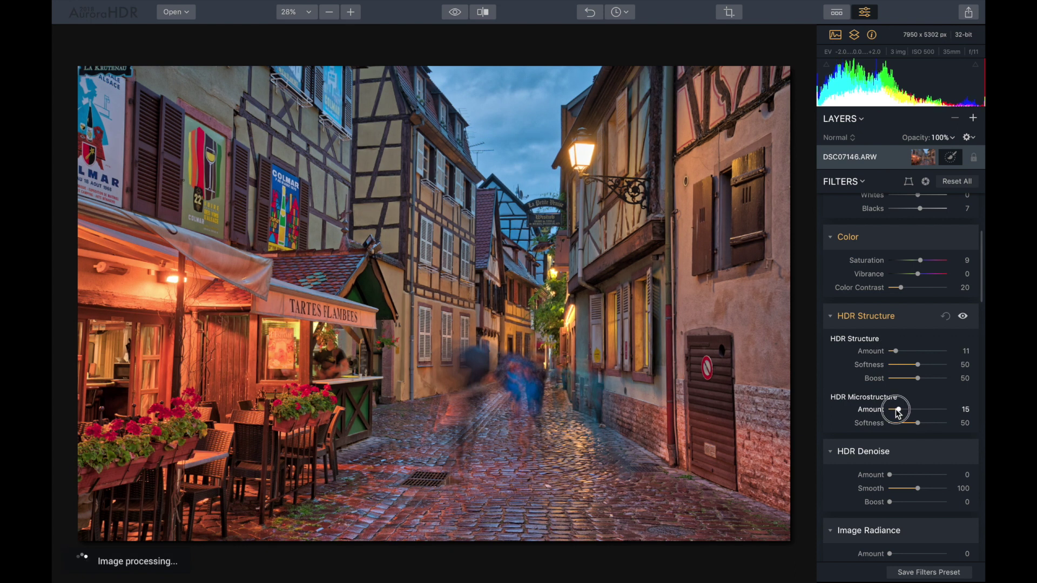
# Set HDR Denoise Amount to 4 and Image Radiance to Amount 17, Brightness 18, Warmth 53.
pyautogui.scroll(-1, 931, 418)
pyautogui.scroll(-4, 931, 418)
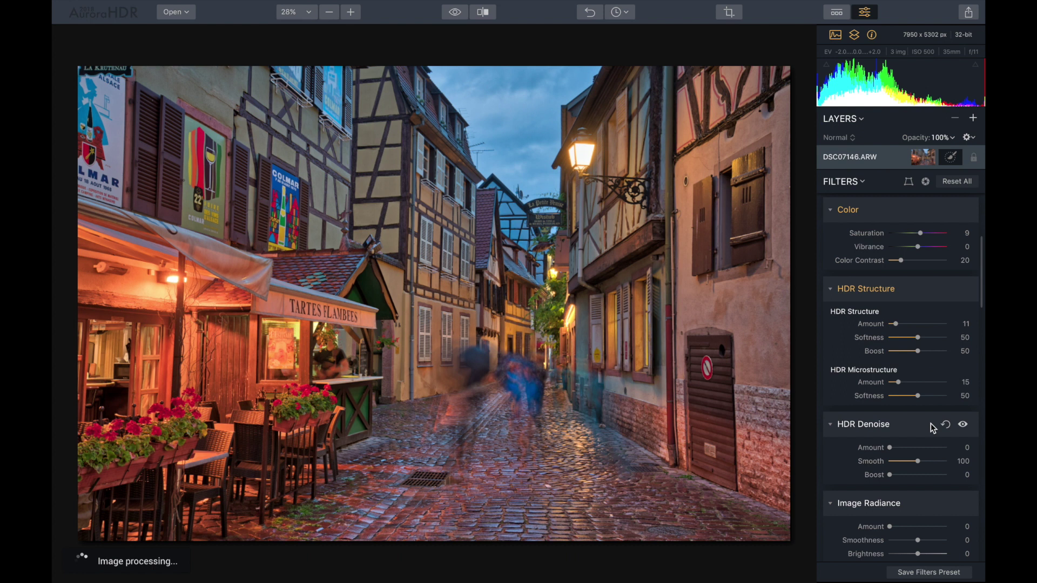
pyautogui.moveTo(889, 401); pyautogui.dragTo(891, 402)
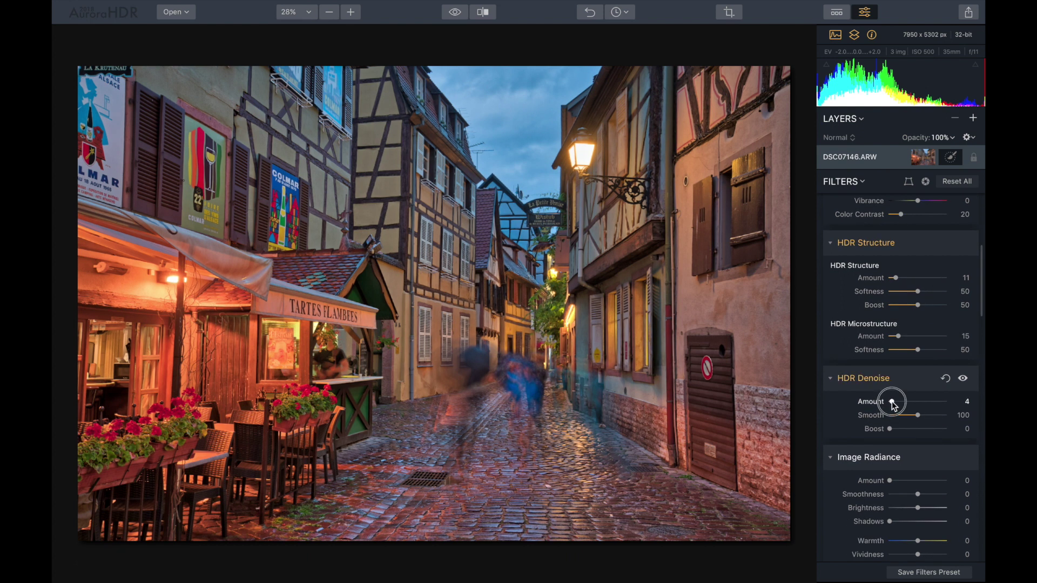
pyautogui.scroll(-4, 921, 432)
pyautogui.scroll(-3, 928, 456)
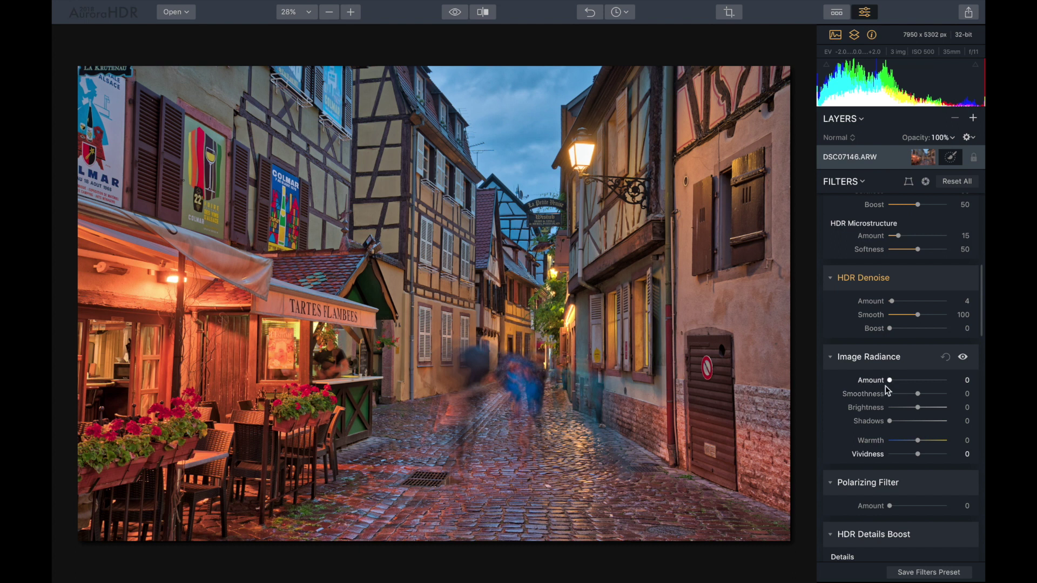
pyautogui.moveTo(891, 382); pyautogui.dragTo(899, 381)
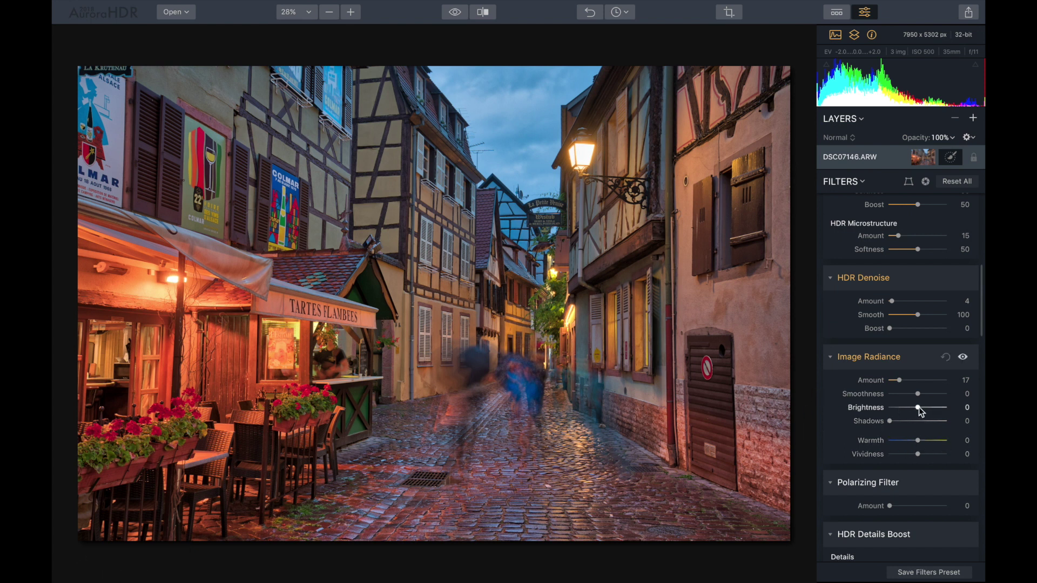
pyautogui.moveTo(920, 408); pyautogui.dragTo(942, 442)
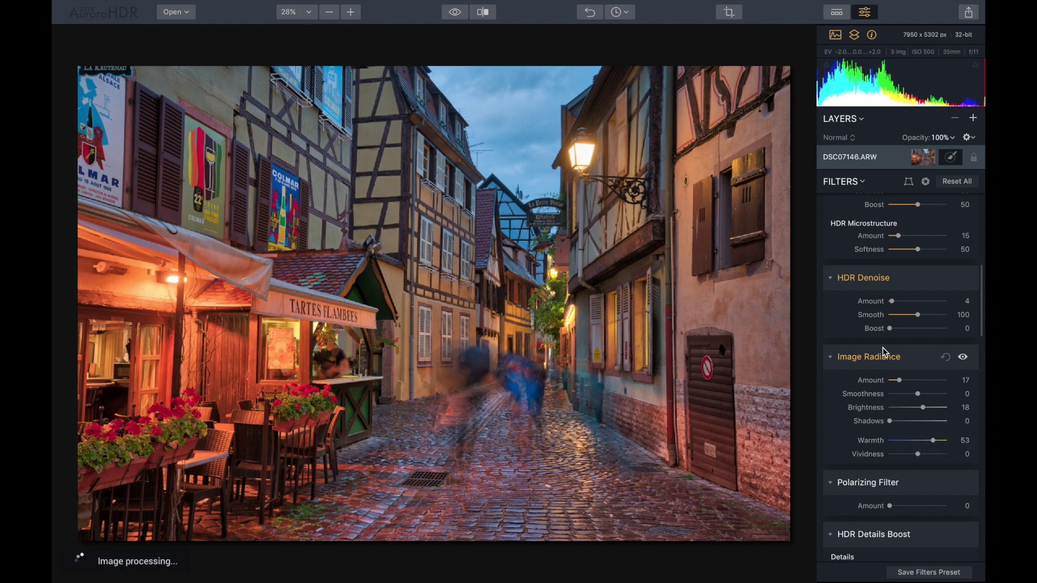
# Toggle Image Radiance off and on twice to compare the photo with and without it.
pyautogui.scroll(-1, 872, 418)
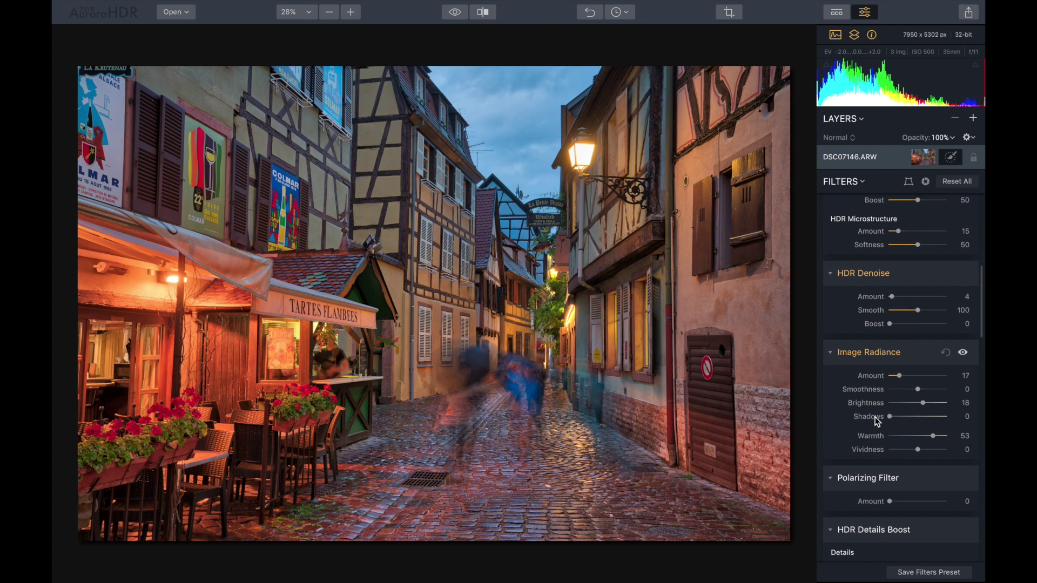
pyautogui.click(963, 353)
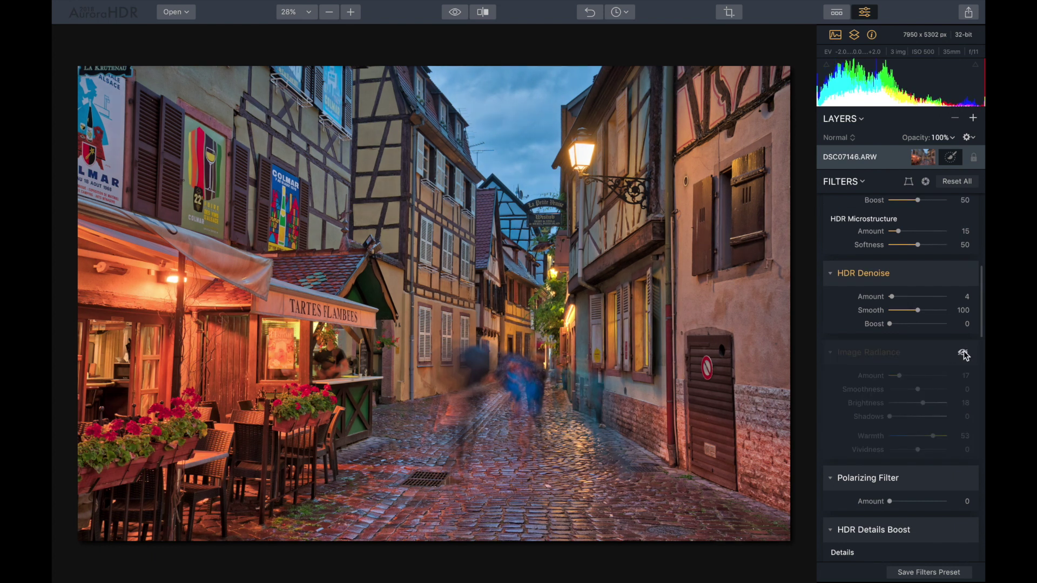
pyautogui.click(964, 353)
pyautogui.click(963, 353)
pyautogui.click(963, 353)
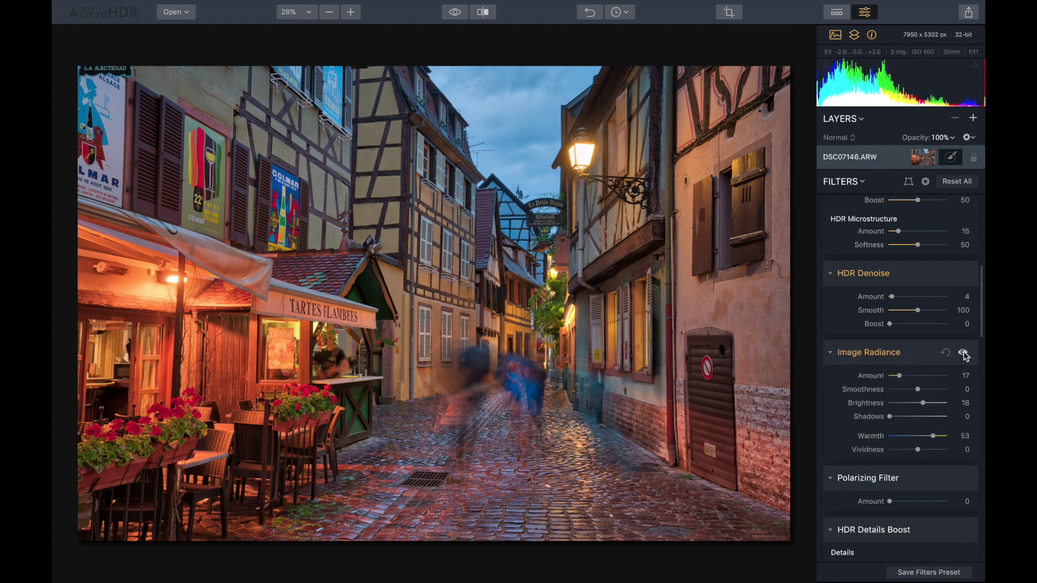
# Set Polarizing Filter Amount to 7 and HDR Details Boost Medium to 23.
pyautogui.scroll(-5, 920, 419)
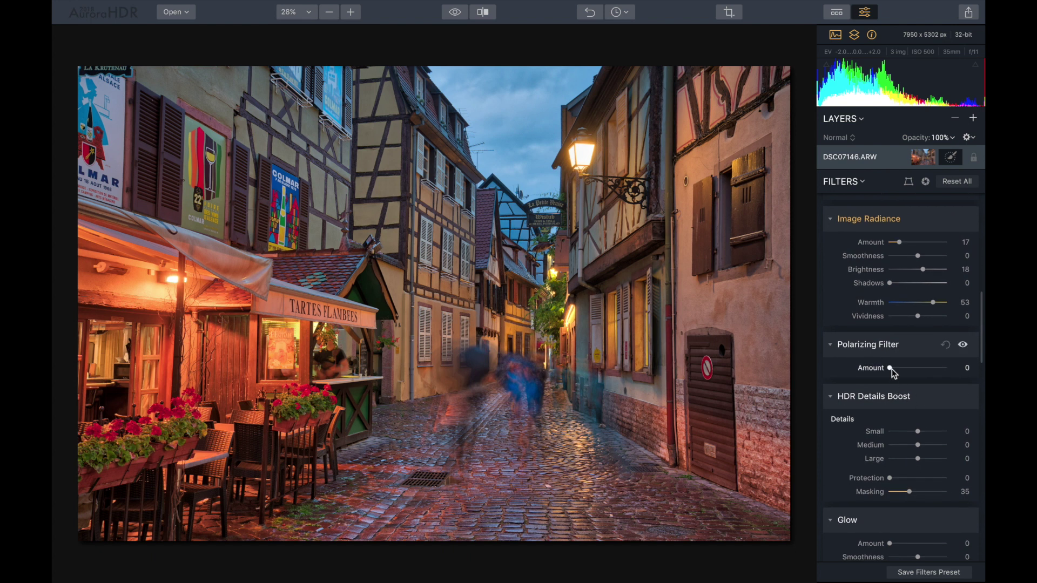
pyautogui.moveTo(892, 368); pyautogui.dragTo(895, 368)
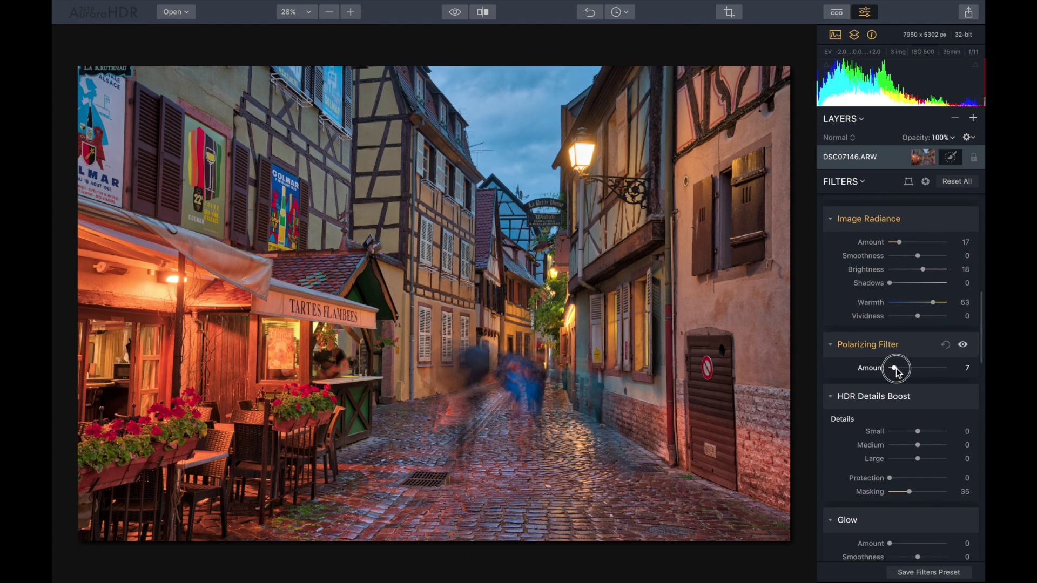
pyautogui.scroll(-3, 930, 397)
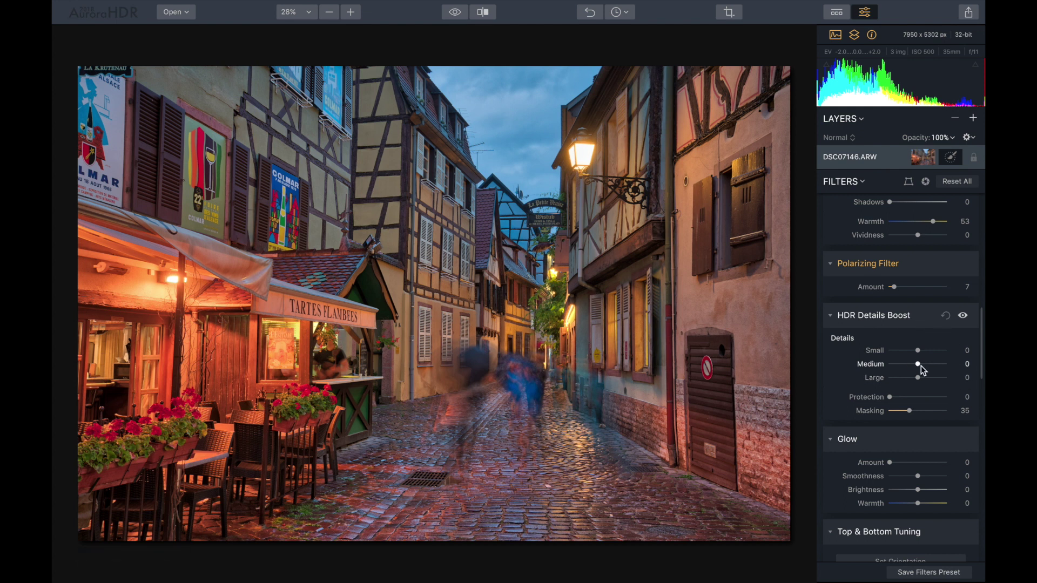
pyautogui.moveTo(917, 364); pyautogui.dragTo(924, 364)
# Add a soft glow with Amount 5, Brightness 16 and Warmth 9.
pyautogui.scroll(-5, 838, 385)
pyautogui.scroll(-1, 839, 388)
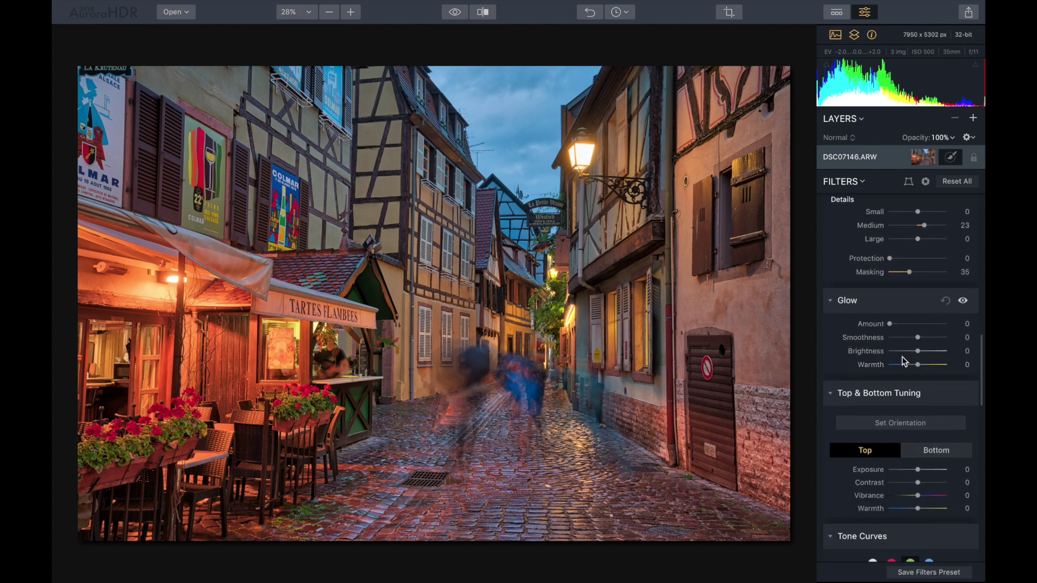
pyautogui.moveTo(895, 325); pyautogui.dragTo(923, 362)
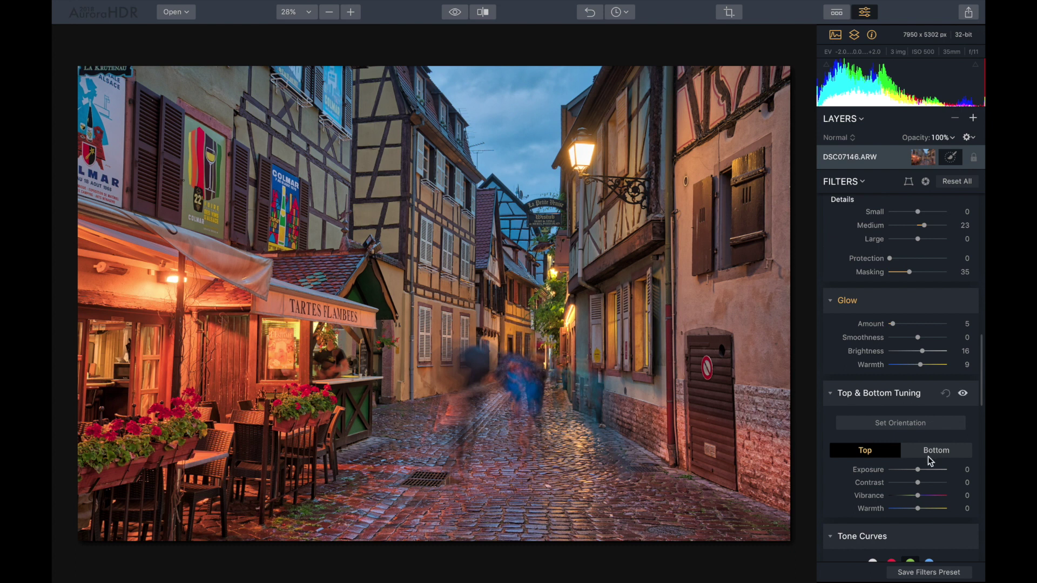
# Add gentle contrast on the white-channel tone curve with two control points.
pyautogui.scroll(-5, 914, 475)
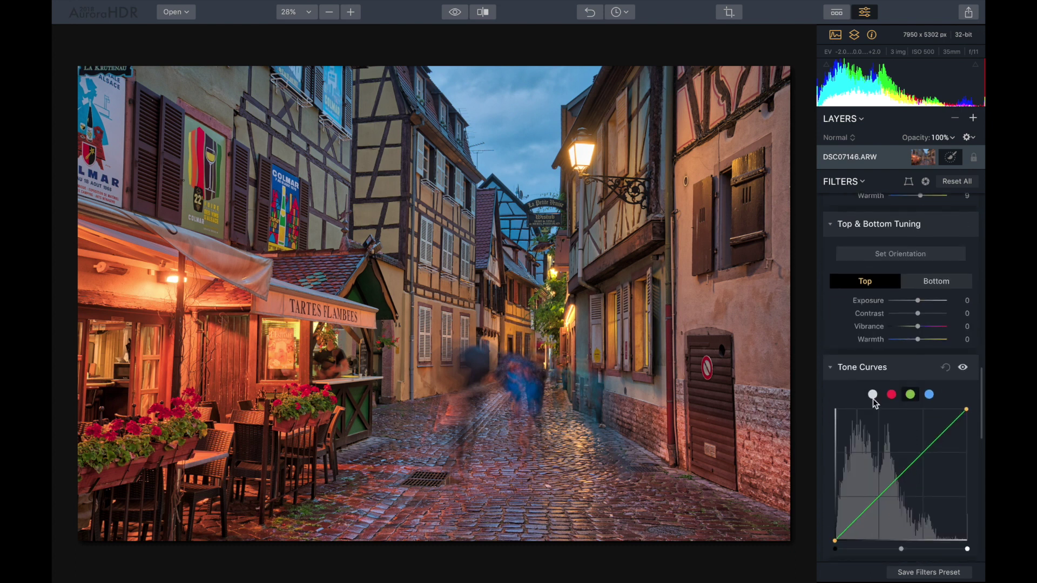
pyautogui.click(873, 394)
pyautogui.click(905, 472)
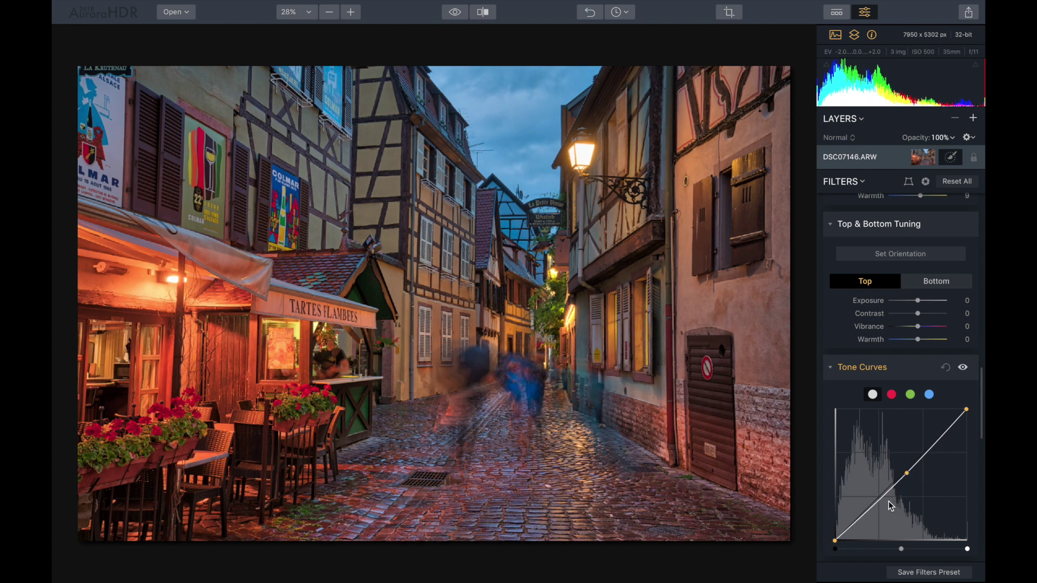
pyautogui.moveTo(870, 508); pyautogui.dragTo(871, 509)
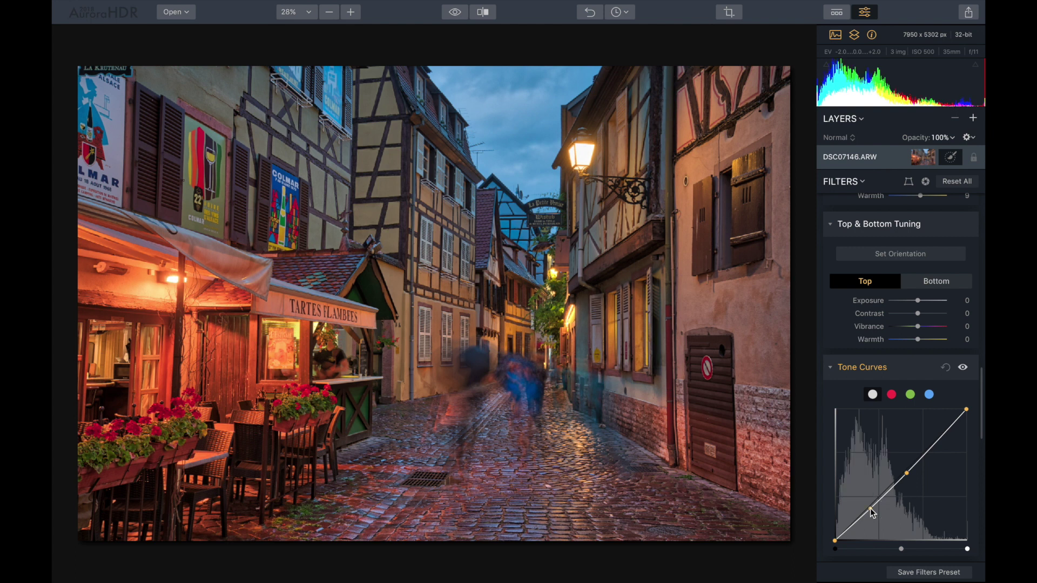
# In HSL set Orange luminance 47, Yellow luminance 12 and Blue hue -7.
pyautogui.scroll(-5, 939, 488)
pyautogui.scroll(-1, 939, 492)
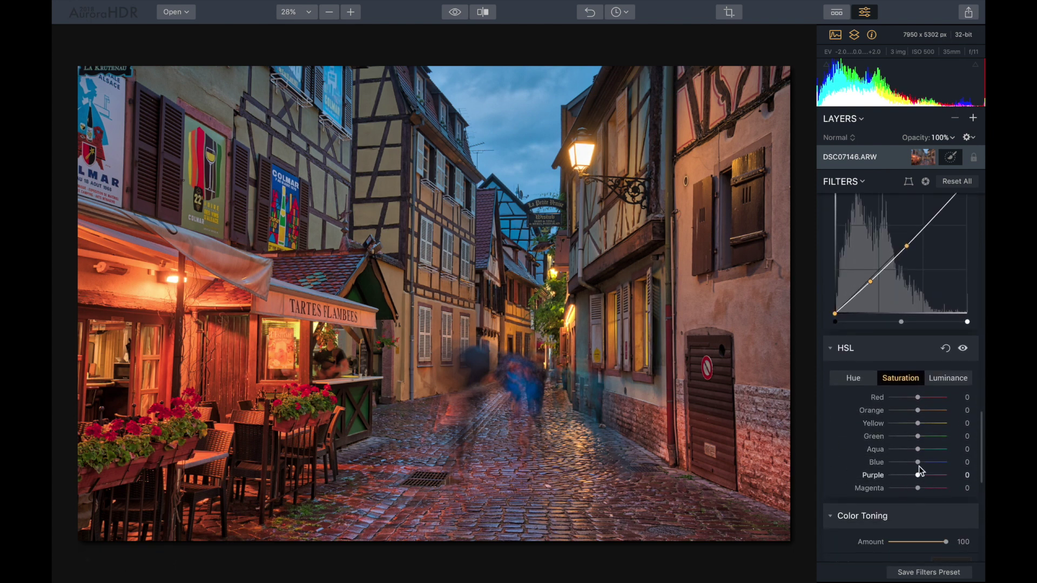
pyautogui.click(951, 378)
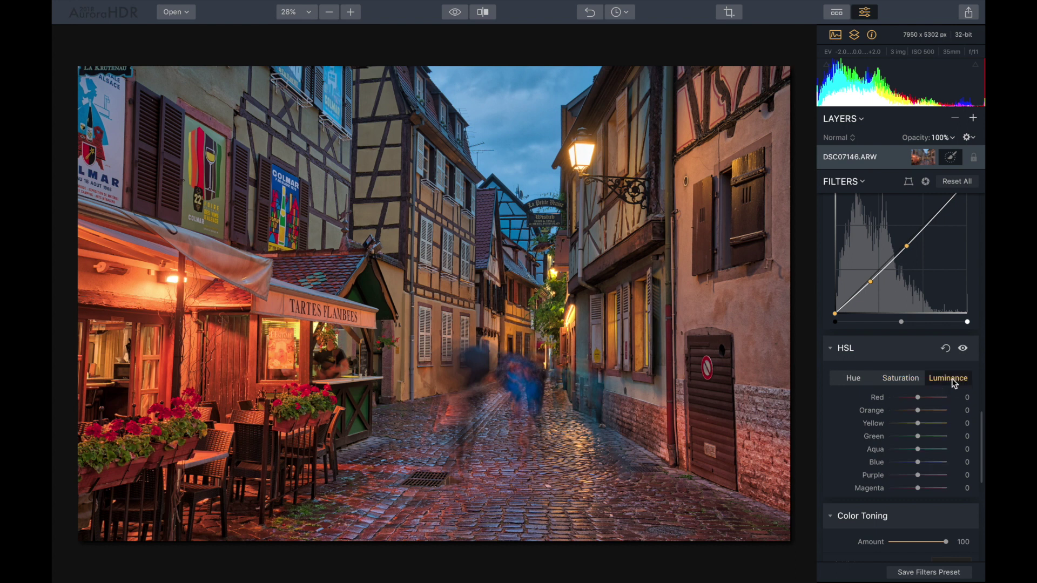
pyautogui.moveTo(917, 410)
pyautogui.mouseDown()
pyautogui.moveTo(933, 412)
pyautogui.moveTo(921, 424)
pyautogui.mouseUp()
pyautogui.click(852, 379)
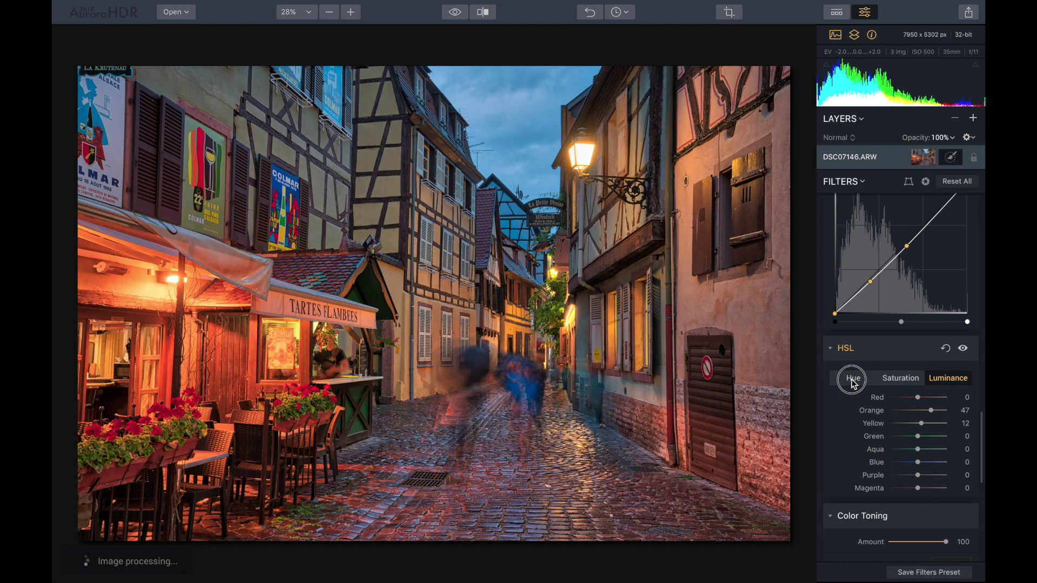
pyautogui.moveTo(918, 462); pyautogui.dragTo(918, 470)
# Apply a vignette with Amount -59, Feather 100 and Inner Brightness 8.
pyautogui.scroll(-3, 955, 432)
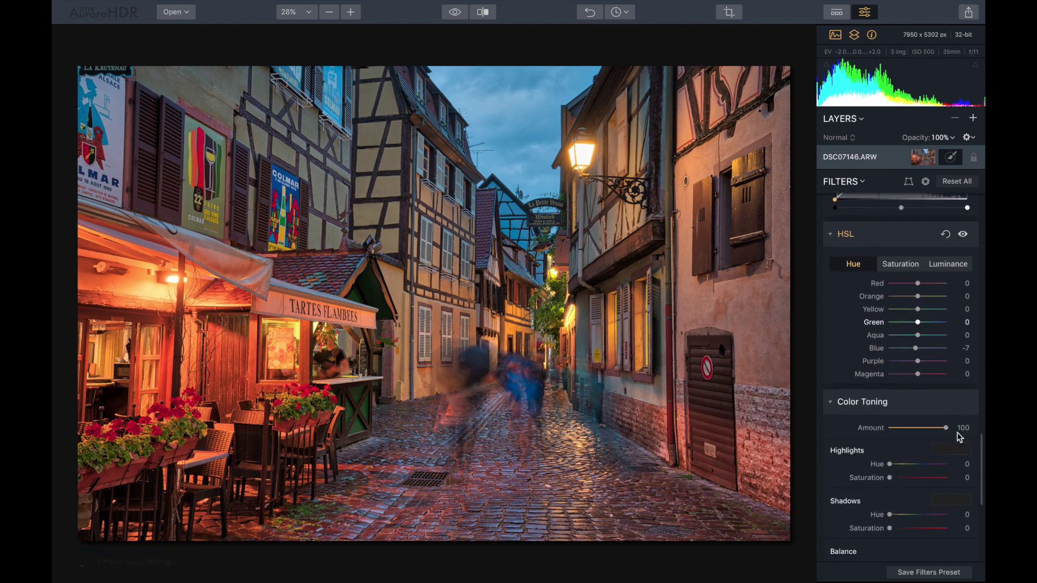
pyautogui.scroll(-7, 960, 438)
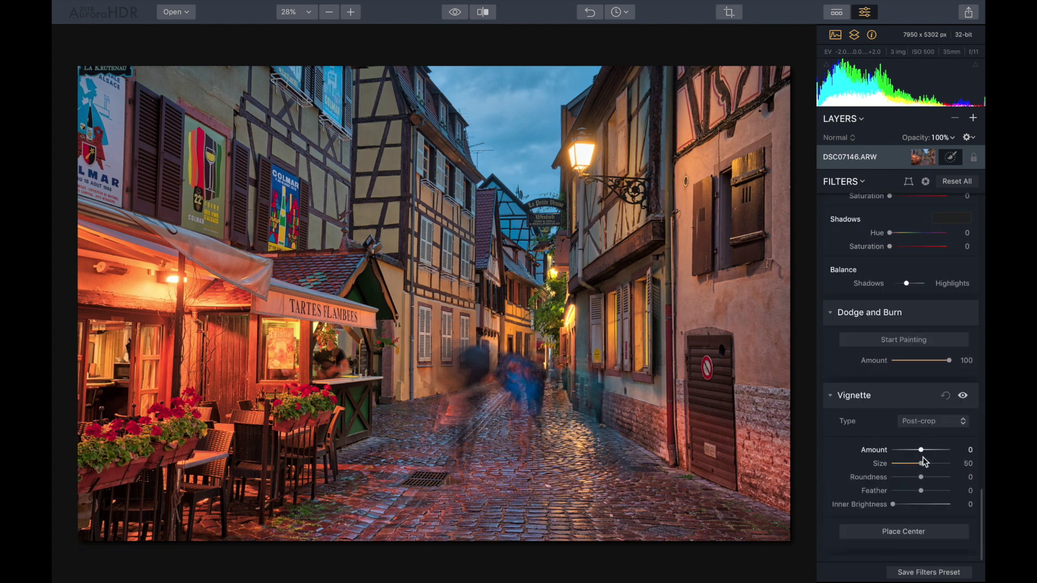
pyautogui.moveTo(921, 449); pyautogui.dragTo(967, 492)
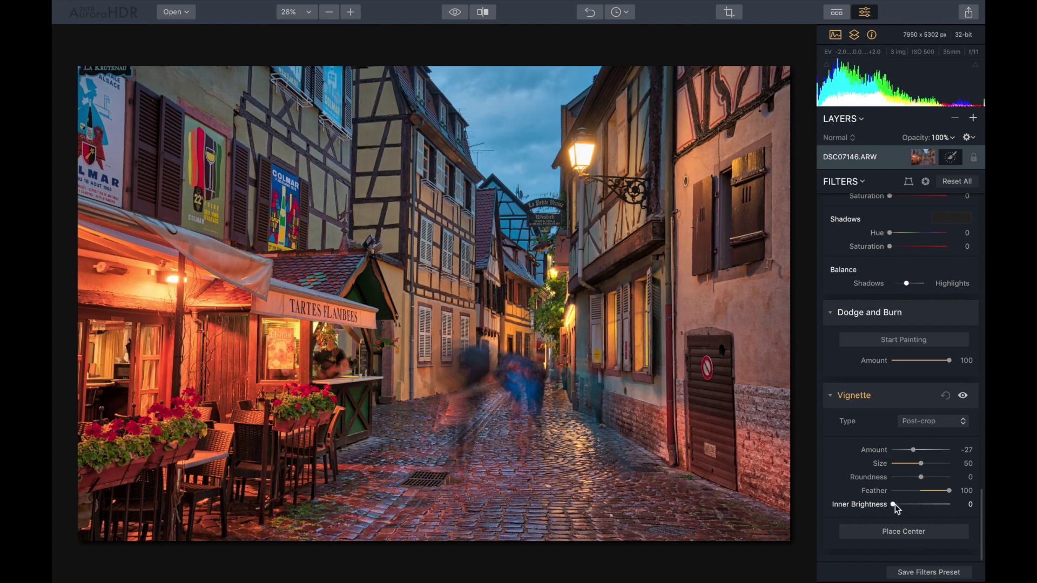
pyautogui.moveTo(894, 504); pyautogui.dragTo(898, 505)
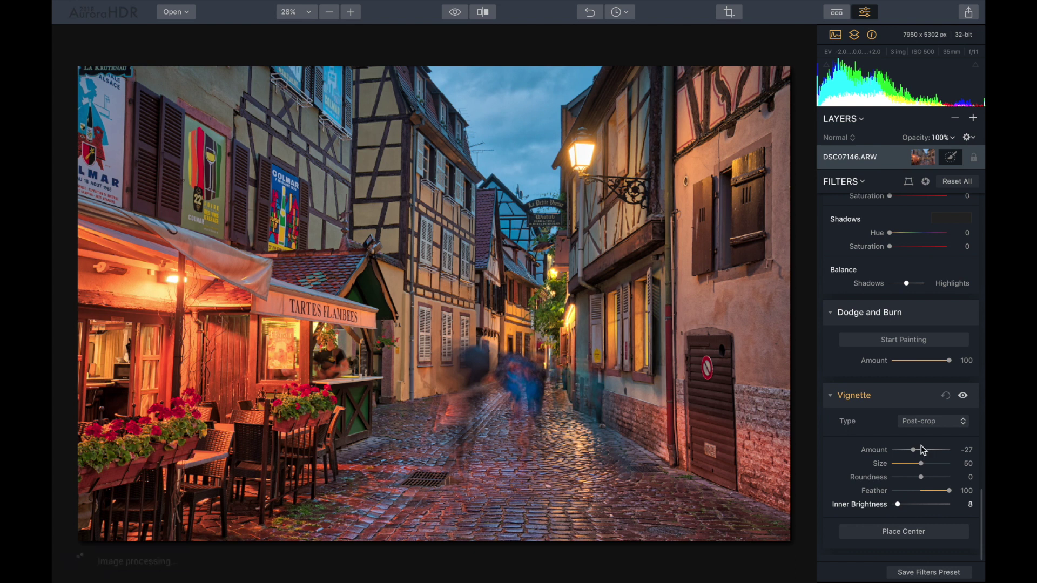
pyautogui.moveTo(913, 450); pyautogui.dragTo(905, 452)
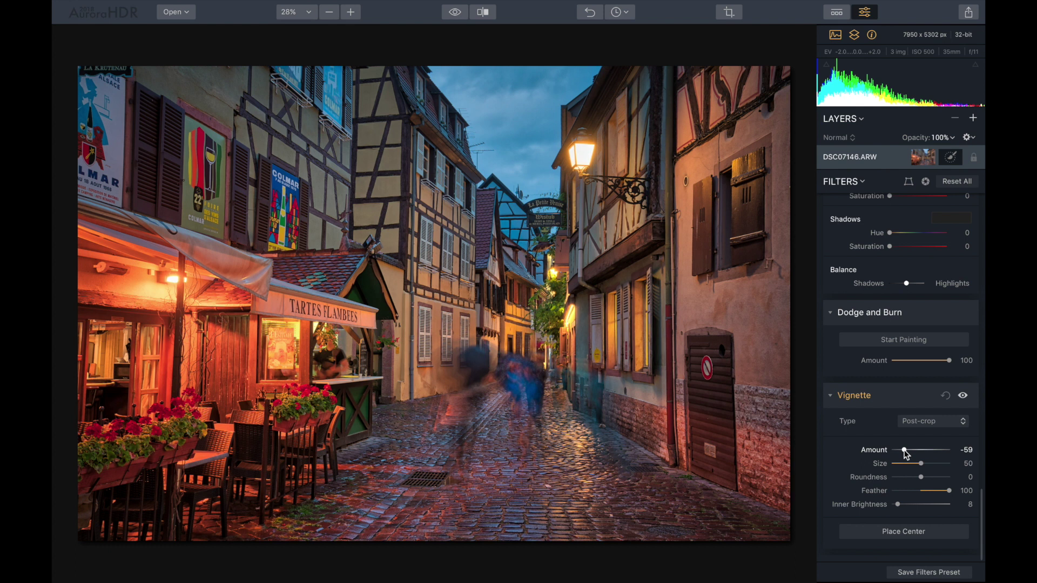
pyautogui.click(455, 12)
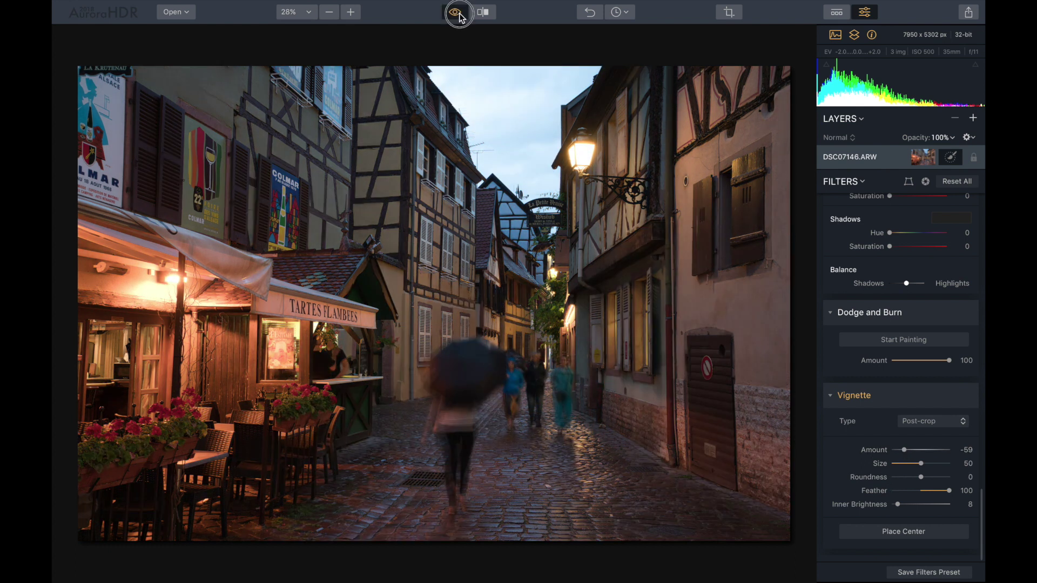
pyautogui.moveTo(459, 17); pyautogui.dragTo(460, 17)
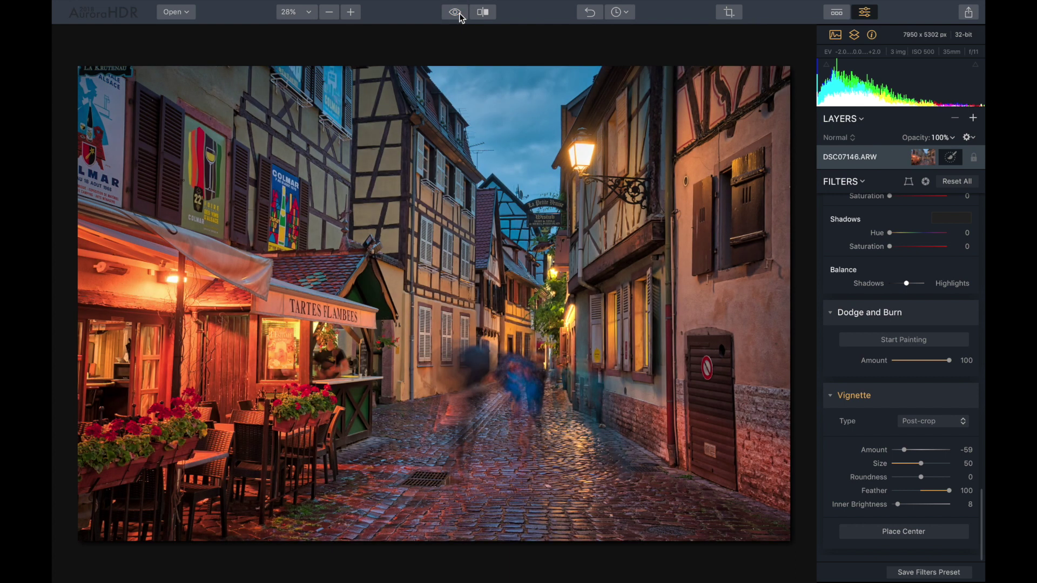
pyautogui.scroll(15, 826, 470)
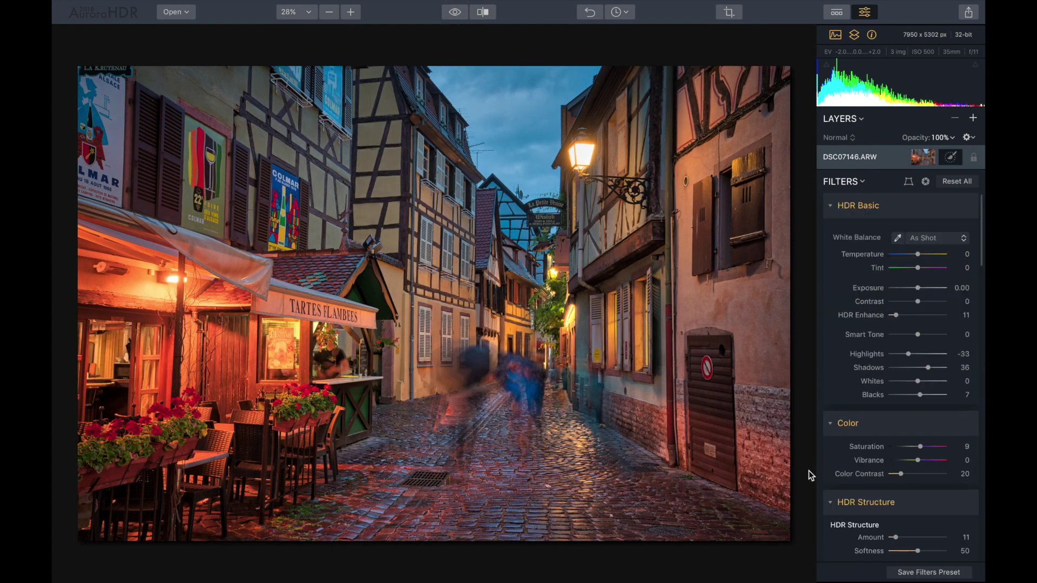